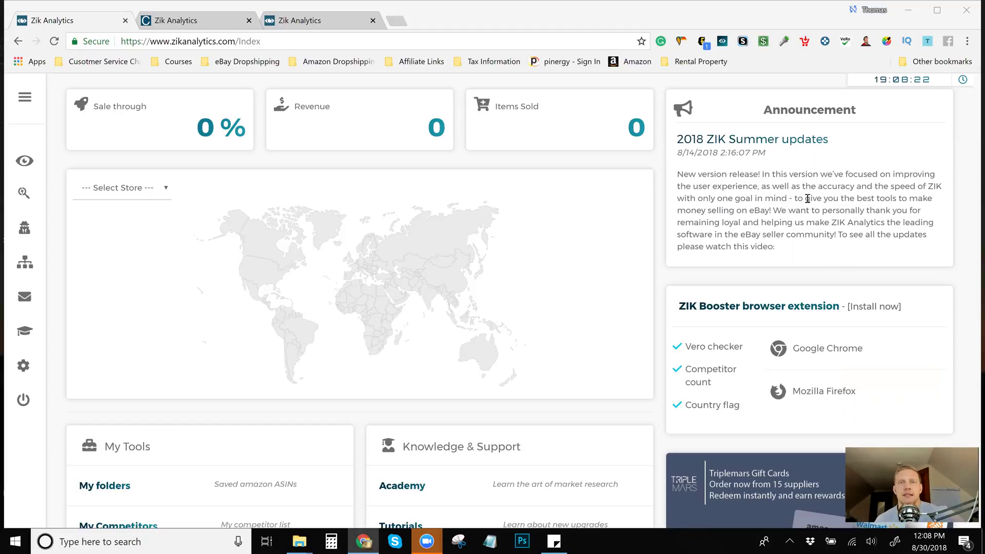
Bring up ourproductsarethebest's 30-day US results: 68.88% sell-through, 15403 sold, $242202.89 earned
scroll(195, 431, "down", 1)
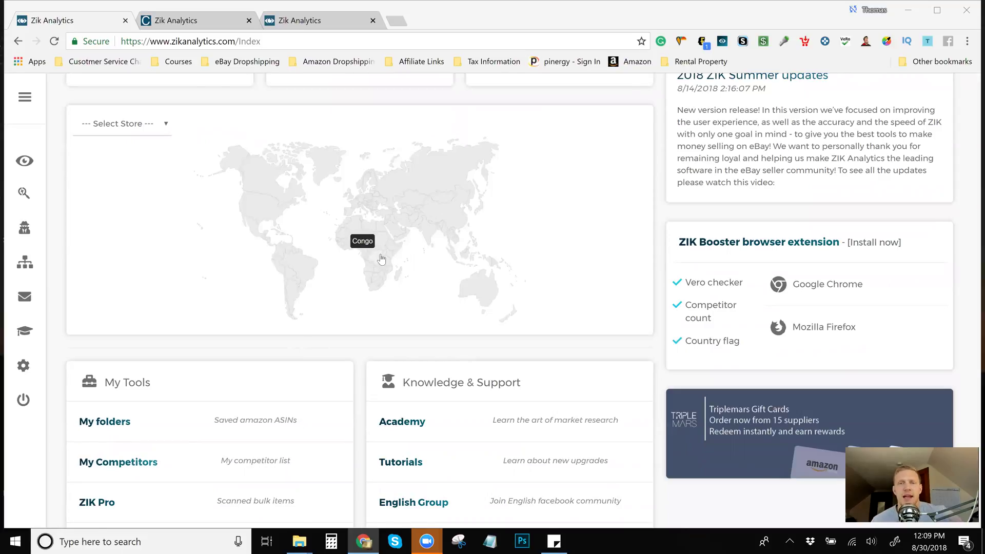
scroll(381, 259, "up", 1)
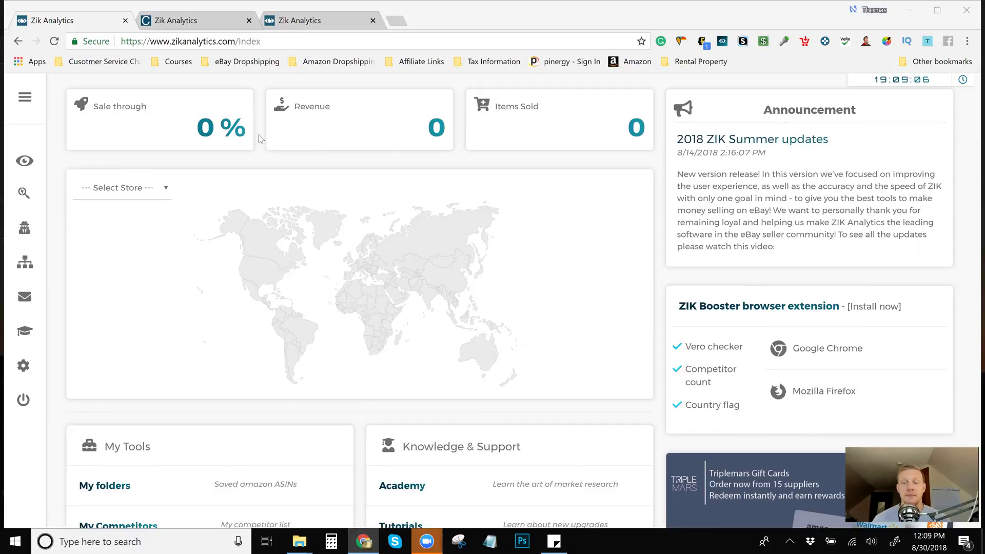
left_click(203, 14)
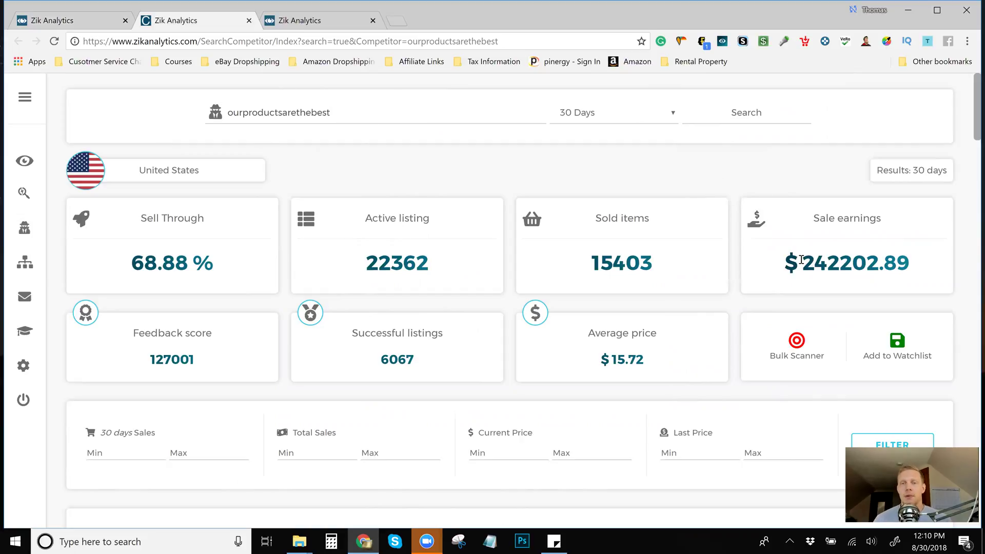
scroll(897, 169, "down", 4)
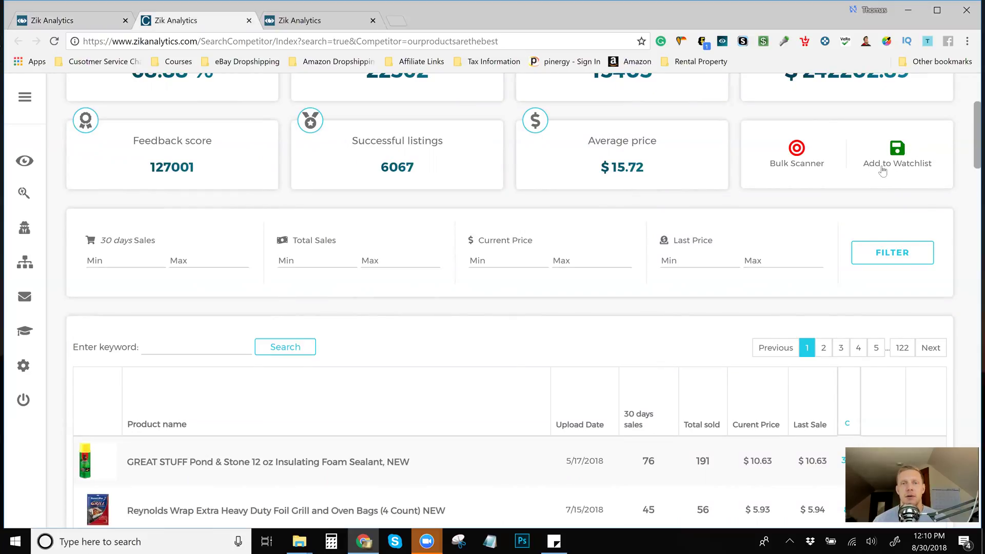
scroll(892, 182, "up", 4)
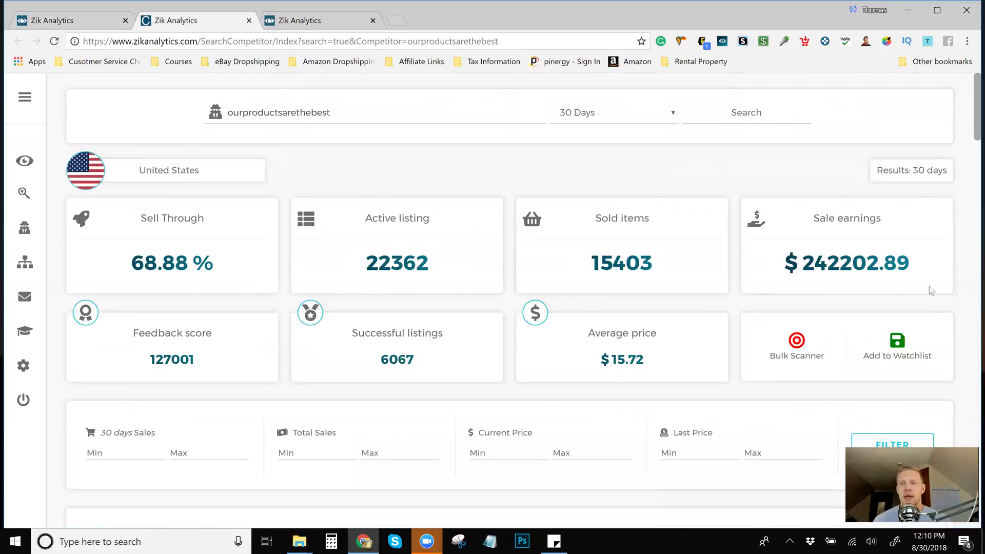
Add the store to the watchlist with comment 'High volume Seller lots of good items' and five stars
left_click(899, 352)
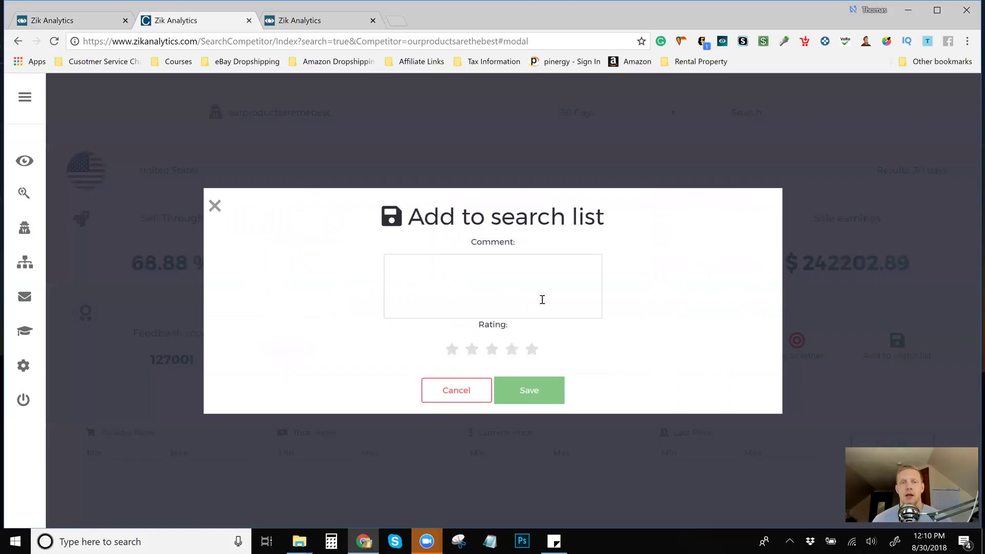
left_click(542, 301)
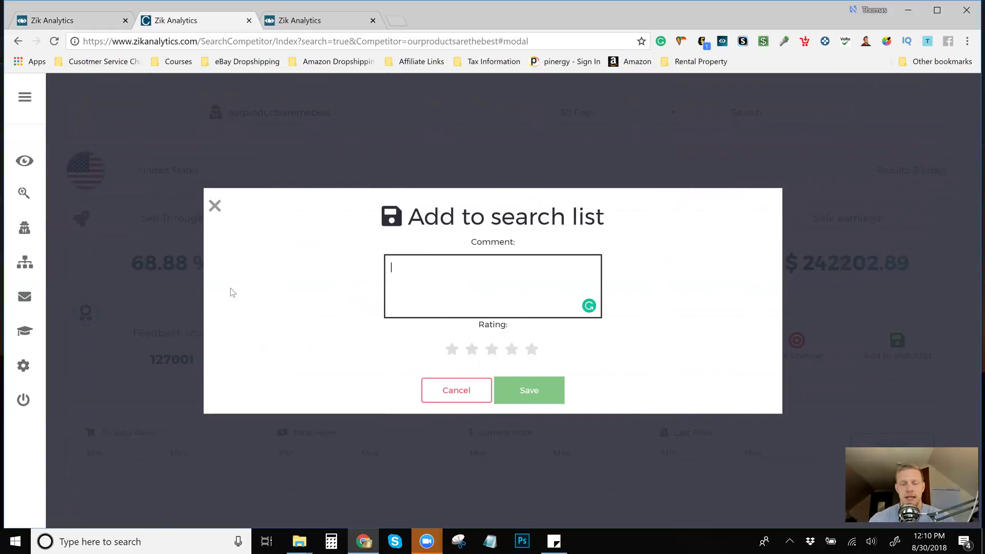
type("High")
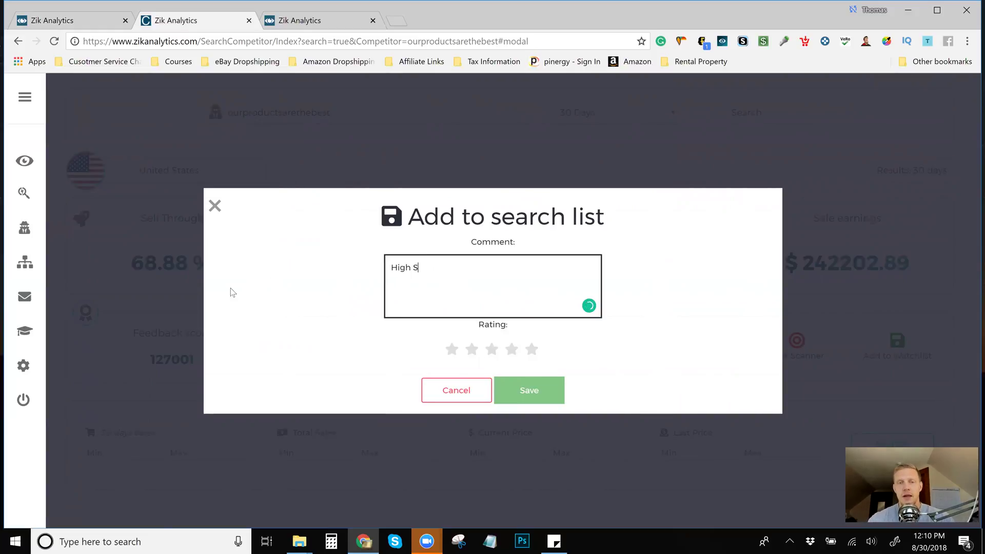
type(" volume Seller lots of ")
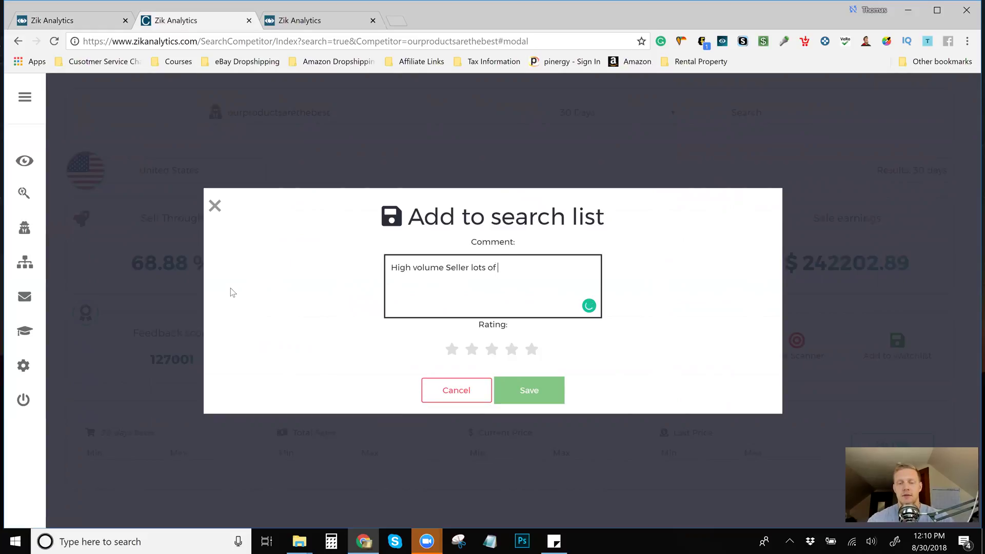
type("good items")
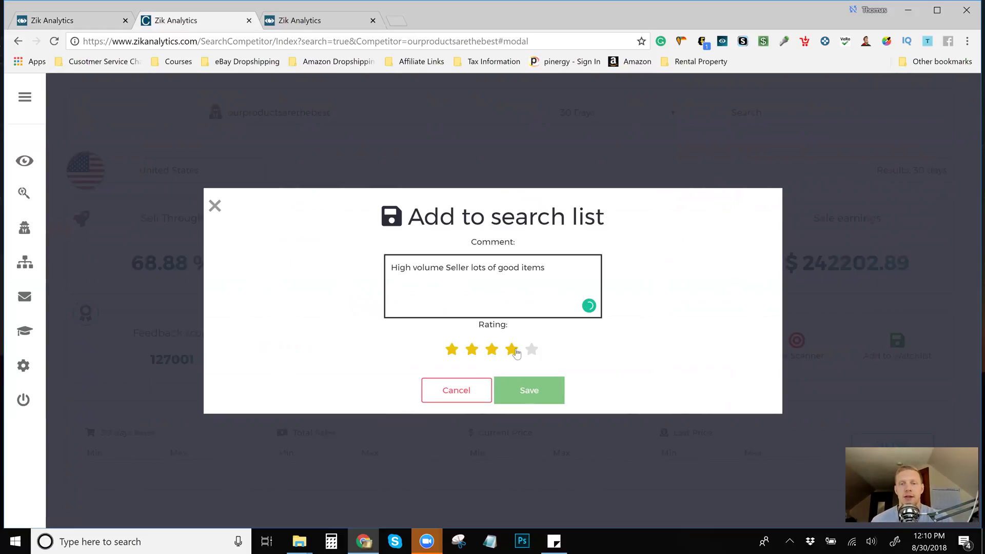
left_click(531, 351)
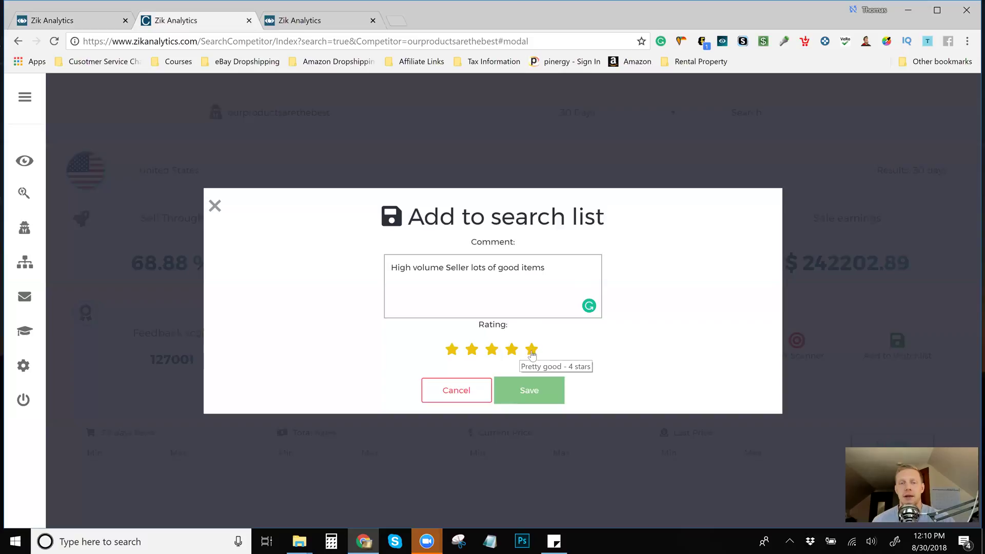
left_click(531, 393)
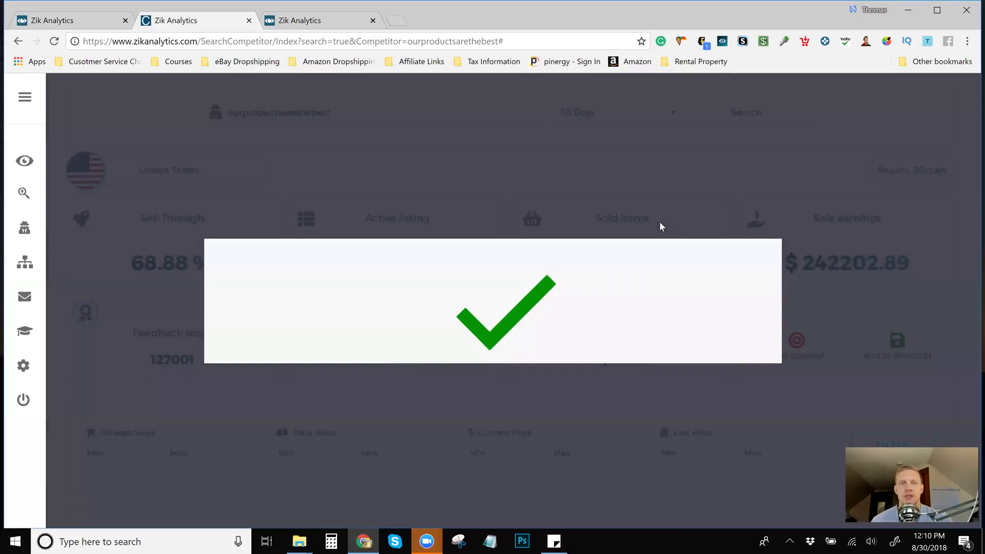
Scroll through the store's product list, e.g. MaxxHaul 70205 LED Trailer Light Kit, and back up
scroll(638, 226, "down", 5)
scroll(638, 224, "down", 1)
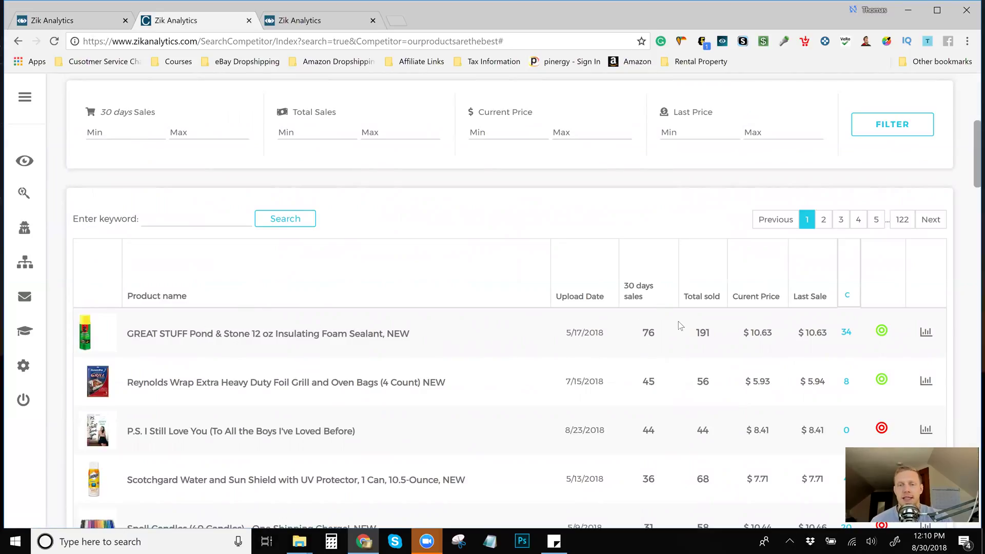
scroll(692, 331, "down", 2)
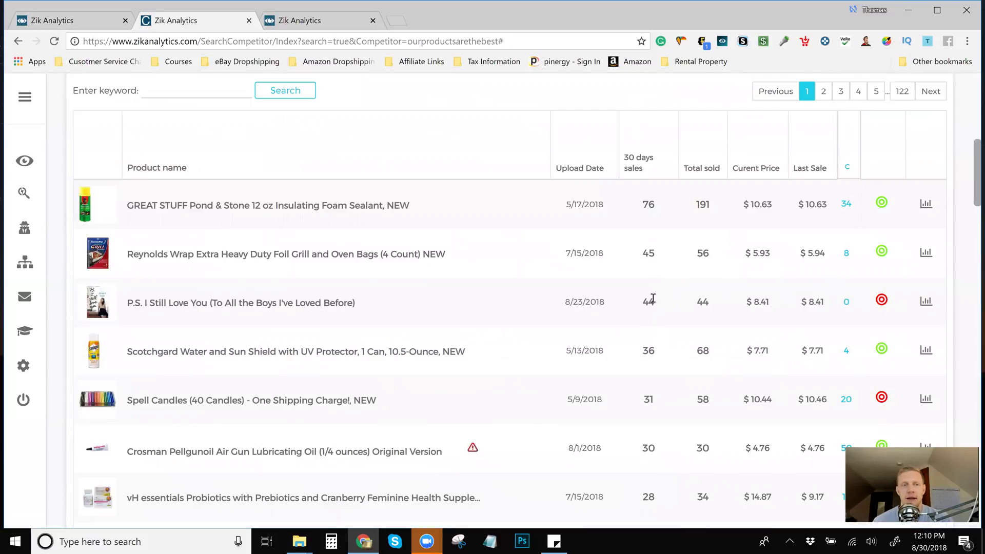
scroll(657, 310, "down", 8)
scroll(650, 317, "down", 14)
scroll(645, 320, "down", 17)
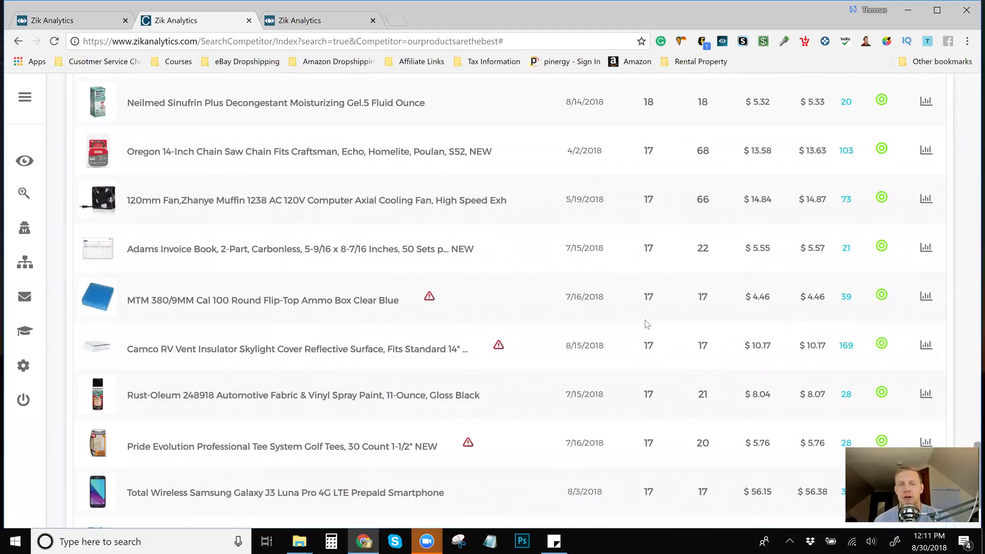
scroll(651, 321, "down", 3)
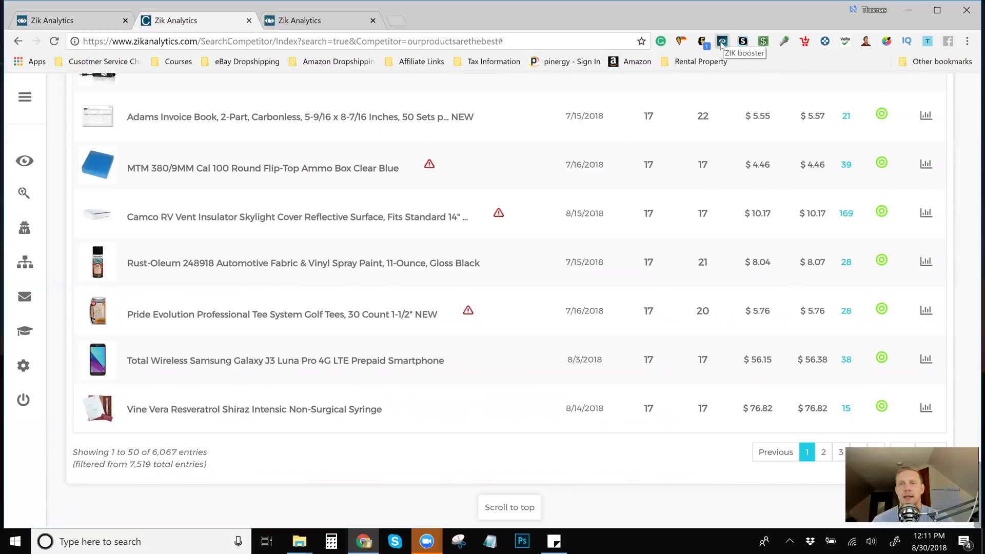
scroll(623, 232, "up", 4)
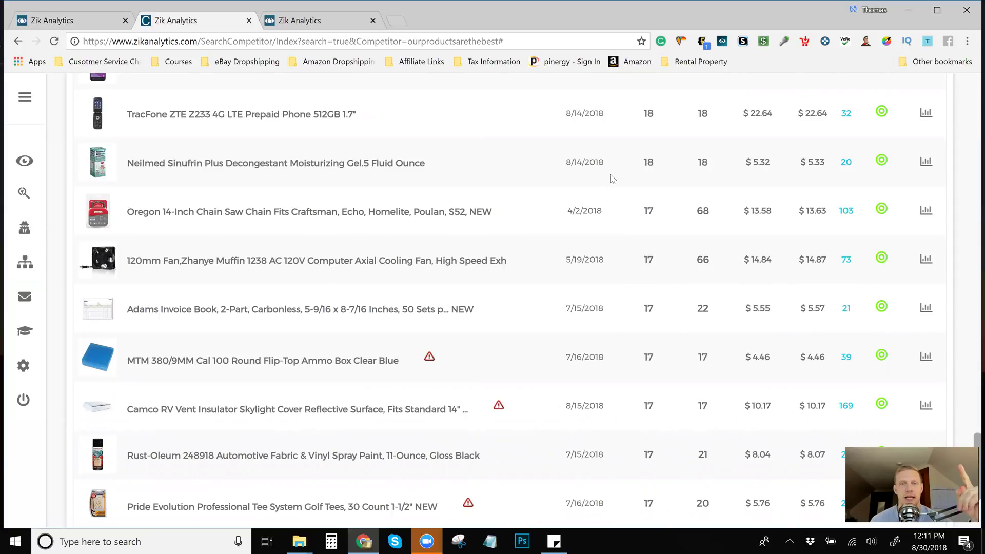
scroll(612, 177, "up", 6)
scroll(611, 177, "up", 5)
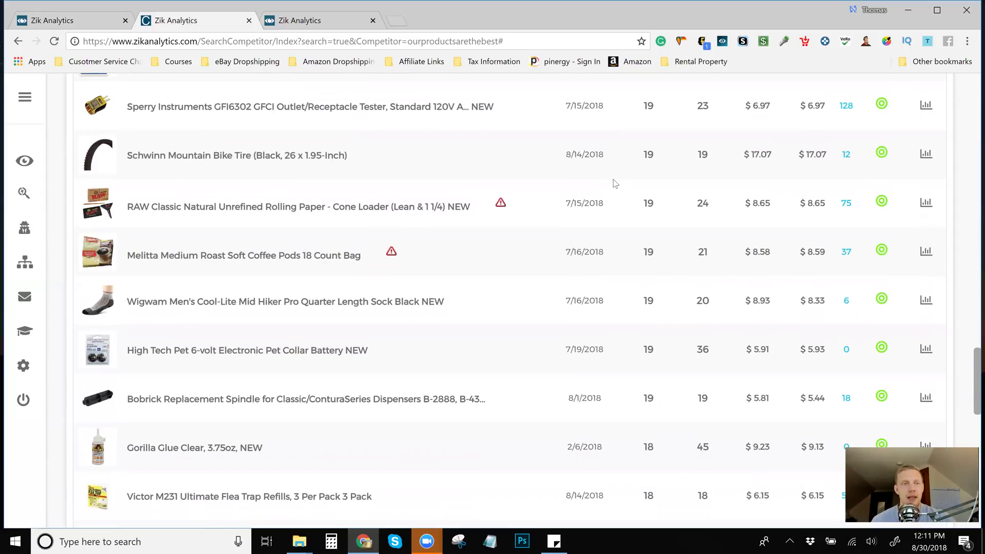
scroll(615, 193, "up", 8)
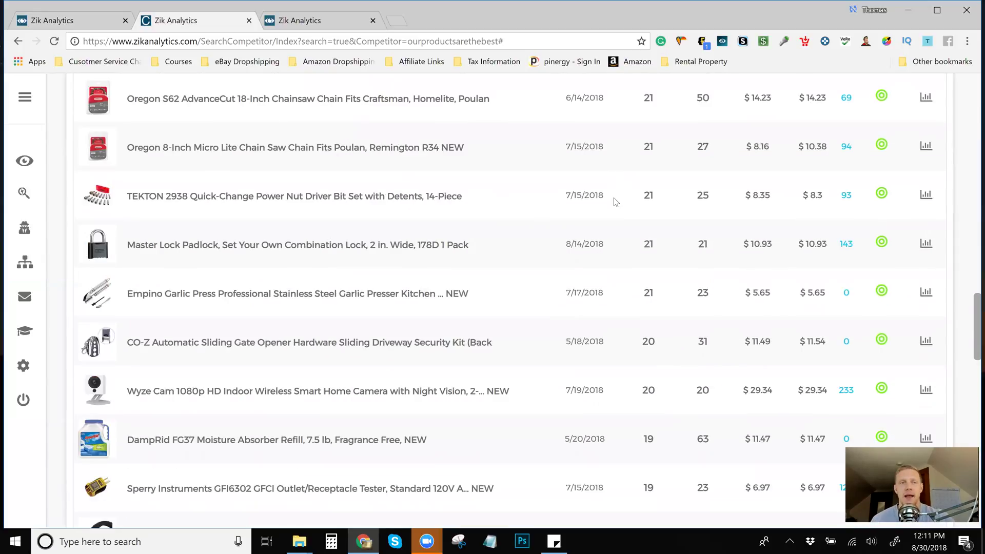
scroll(615, 195, "up", 4)
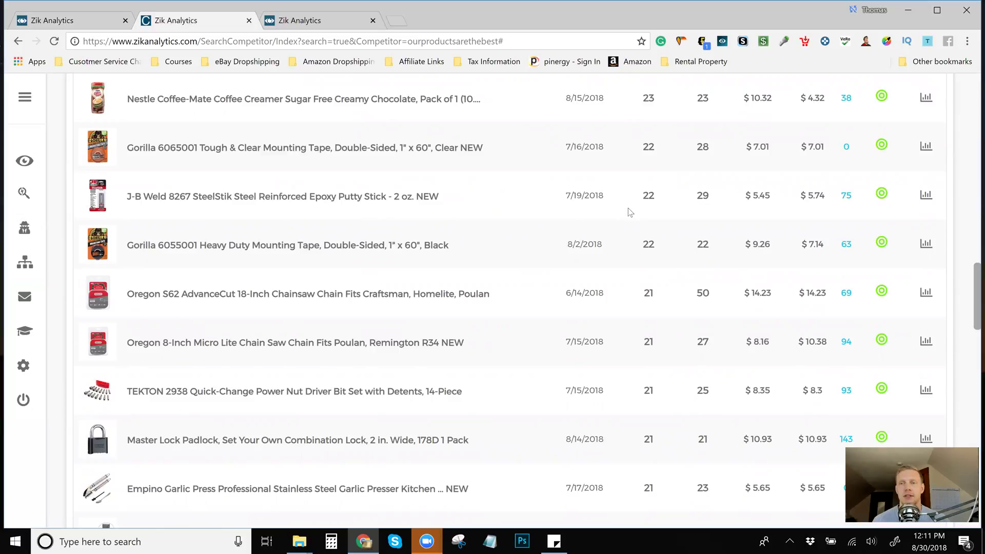
scroll(631, 210, "up", 3)
scroll(632, 209, "up", 6)
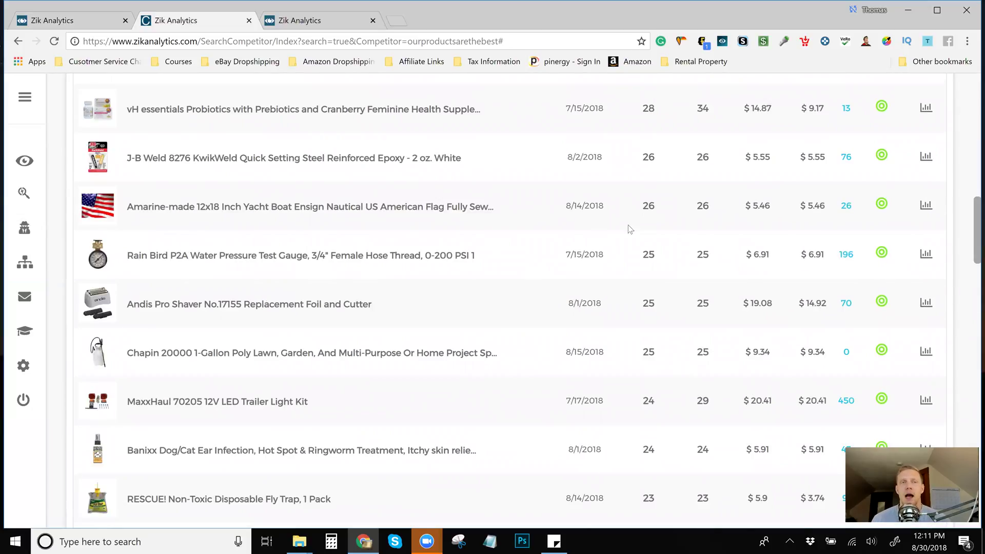
Reload the Competitor watchlist manager so ourproductsarethebest shows at the top rated 5
left_click(330, 15)
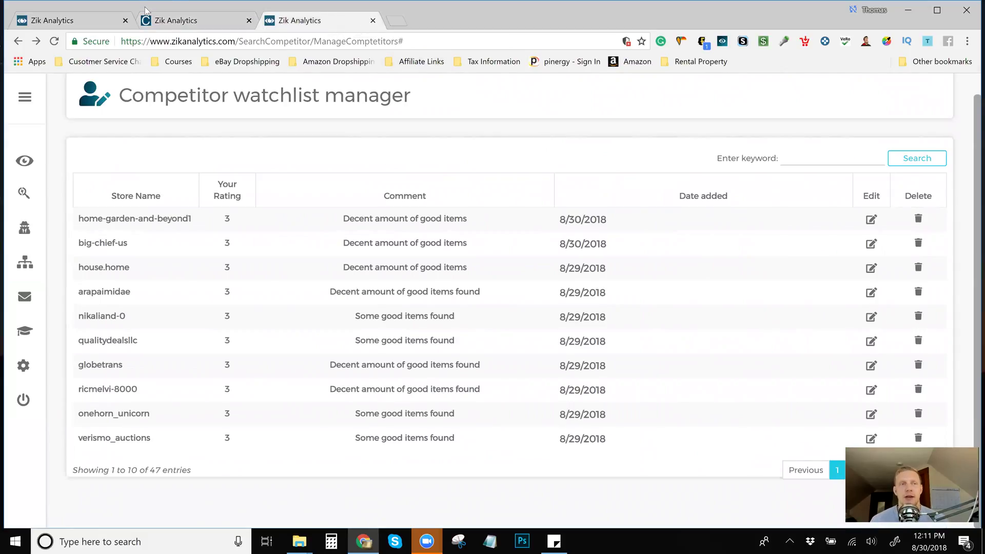
left_click(53, 41)
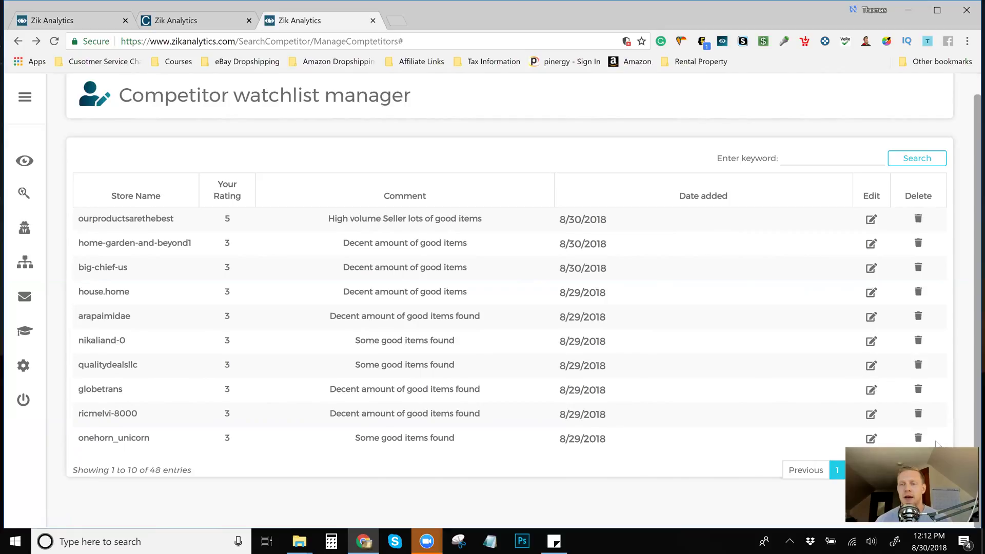
left_click(908, 469)
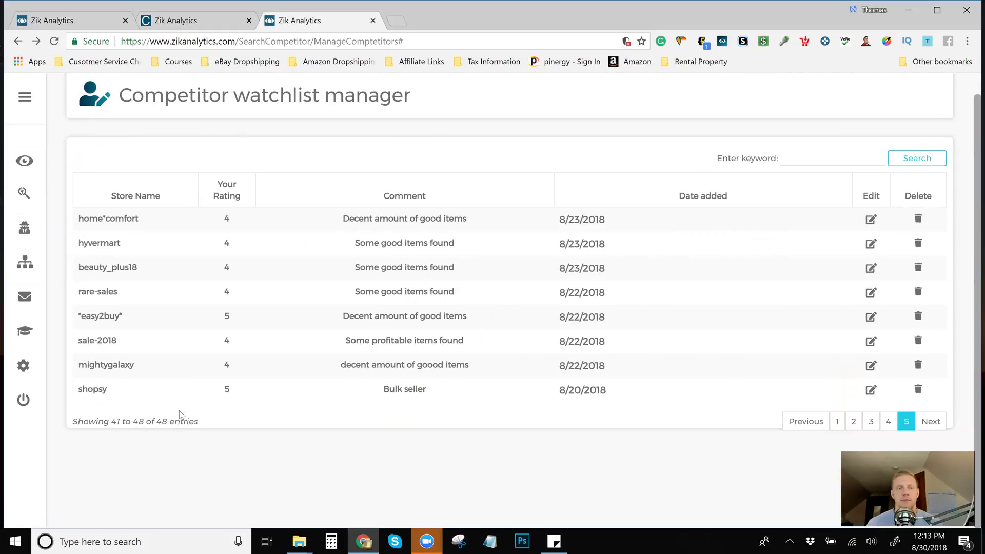
left_click(836, 422)
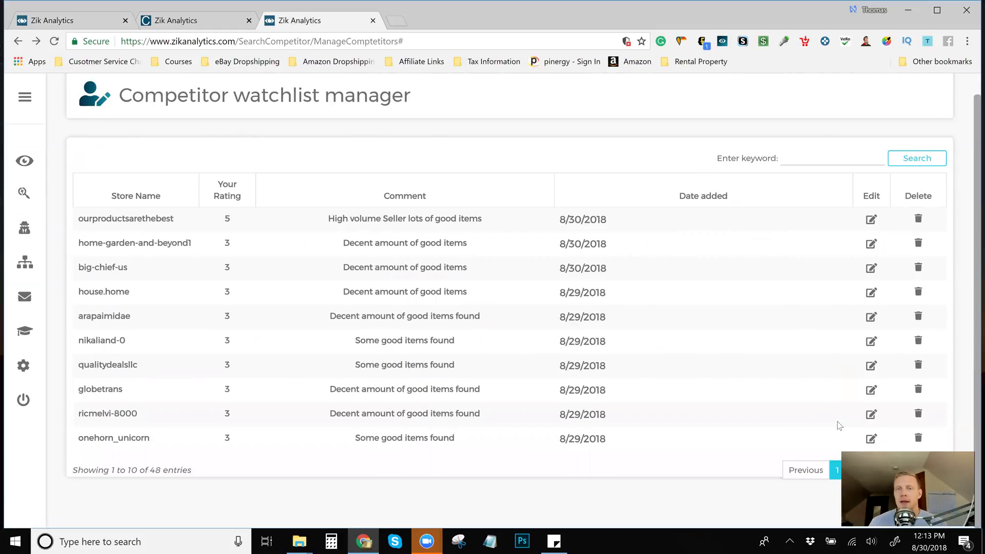